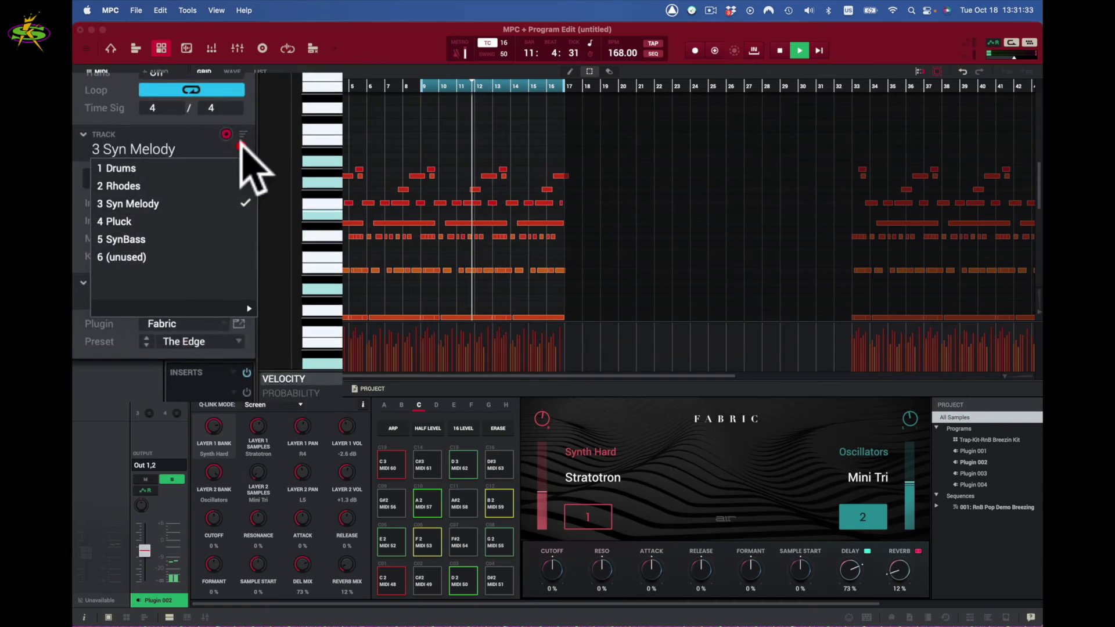
Open the track list while the Fabric keys part plays.
click(181, 174)
Look through the 3 Syn Melody and 4 Pluck tracks, then solo 4 Pluck.
click(155, 228)
click(179, 179)
click(166, 216)
click(174, 479)
click(180, 179)
click(166, 227)
click(172, 480)
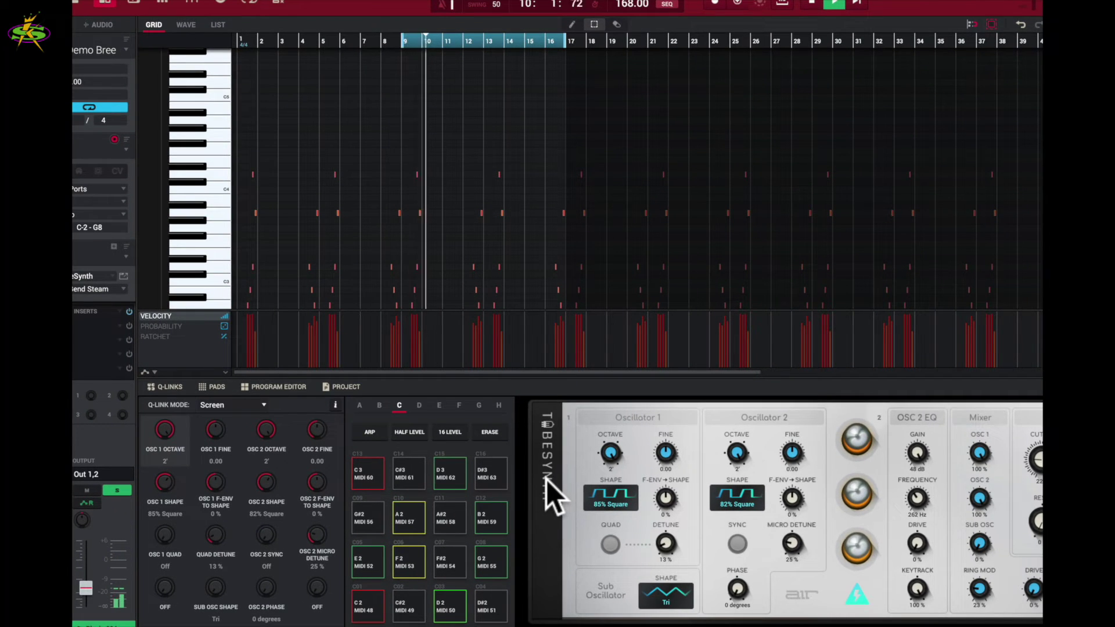
Raise the TubeSynth CHORUS Depth from 1.51 ms to 3.38 ms in the Program Editor.
scroll(547, 480, right, 5)
scroll(547, 480, right, 8)
scroll(546, 480, right, 4)
scroll(547, 481, right, 9)
scroll(547, 480, right, 8)
scroll(547, 480, right, 3)
scroll(547, 479, right, 8)
mouse_move(933, 462)
drag(921, 455, 913, 440)
scroll(390, 482, up, 3)
scroll(390, 481, up, 3)
scroll(348, 514, up, 5)
scroll(348, 513, up, 5)
scroll(348, 513, up, 5)
scroll(347, 513, up, 3)
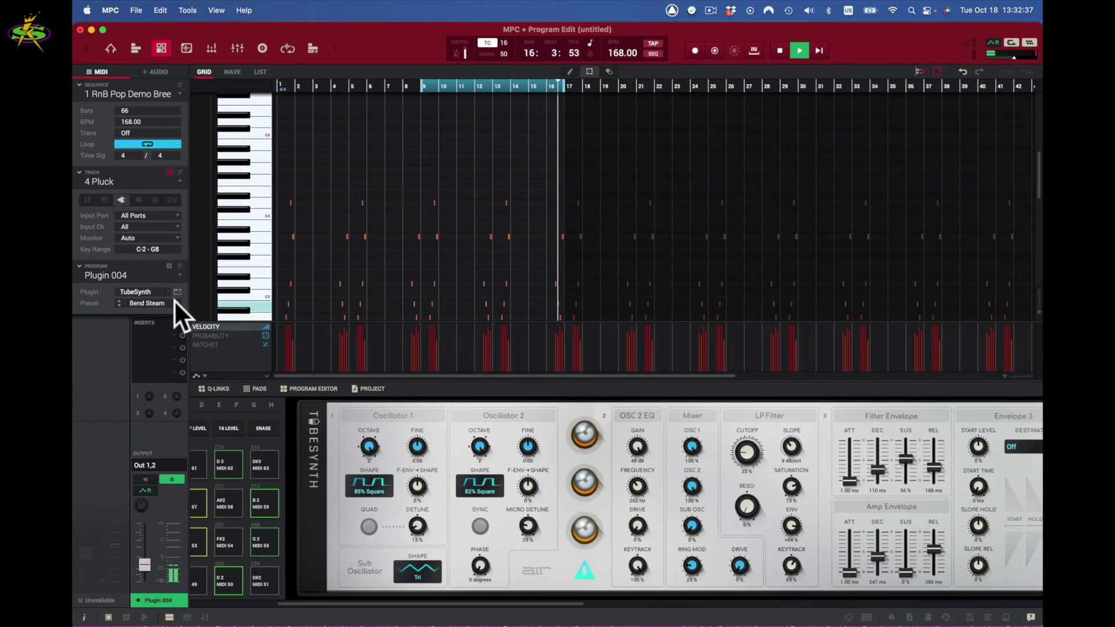
Browse the plugin's preset list and close it without changing the preset.
click(174, 301)
mouse_move(168, 386)
mouse_move(163, 345)
click(154, 317)
Move between the Fabric XL track and 4 Pluck, ending on the 5 SynBass track.
click(178, 177)
click(168, 231)
click(178, 175)
click(168, 236)
click(178, 177)
click(168, 239)
Solo 5 SynBass and raise its volume fader to -2.04 dB.
click(174, 477)
drag(142, 546, 143, 540)
click(146, 531)
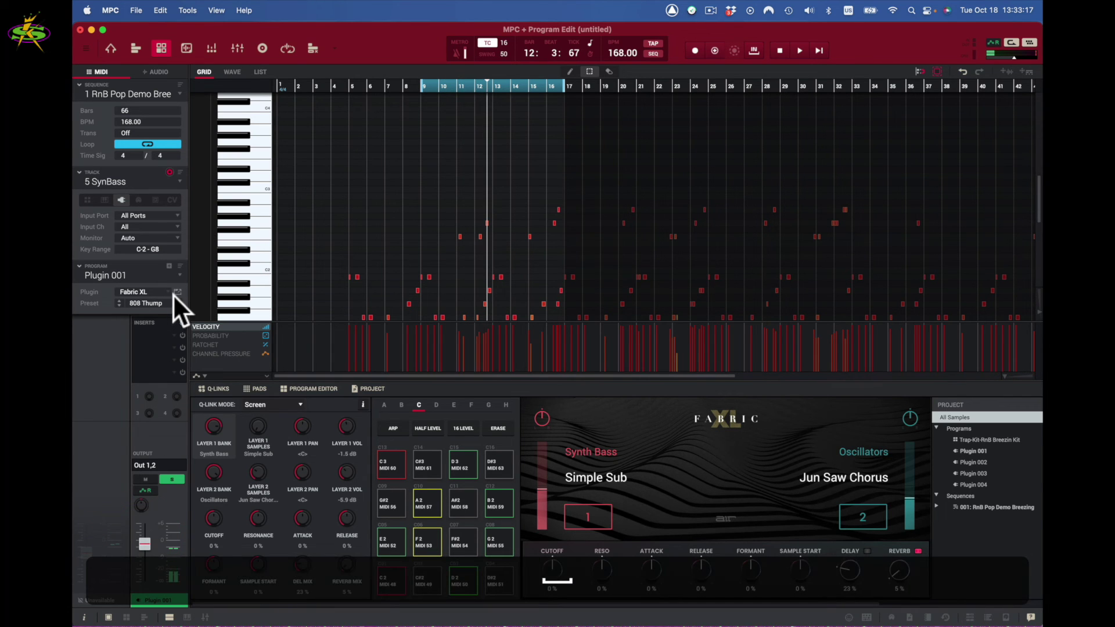